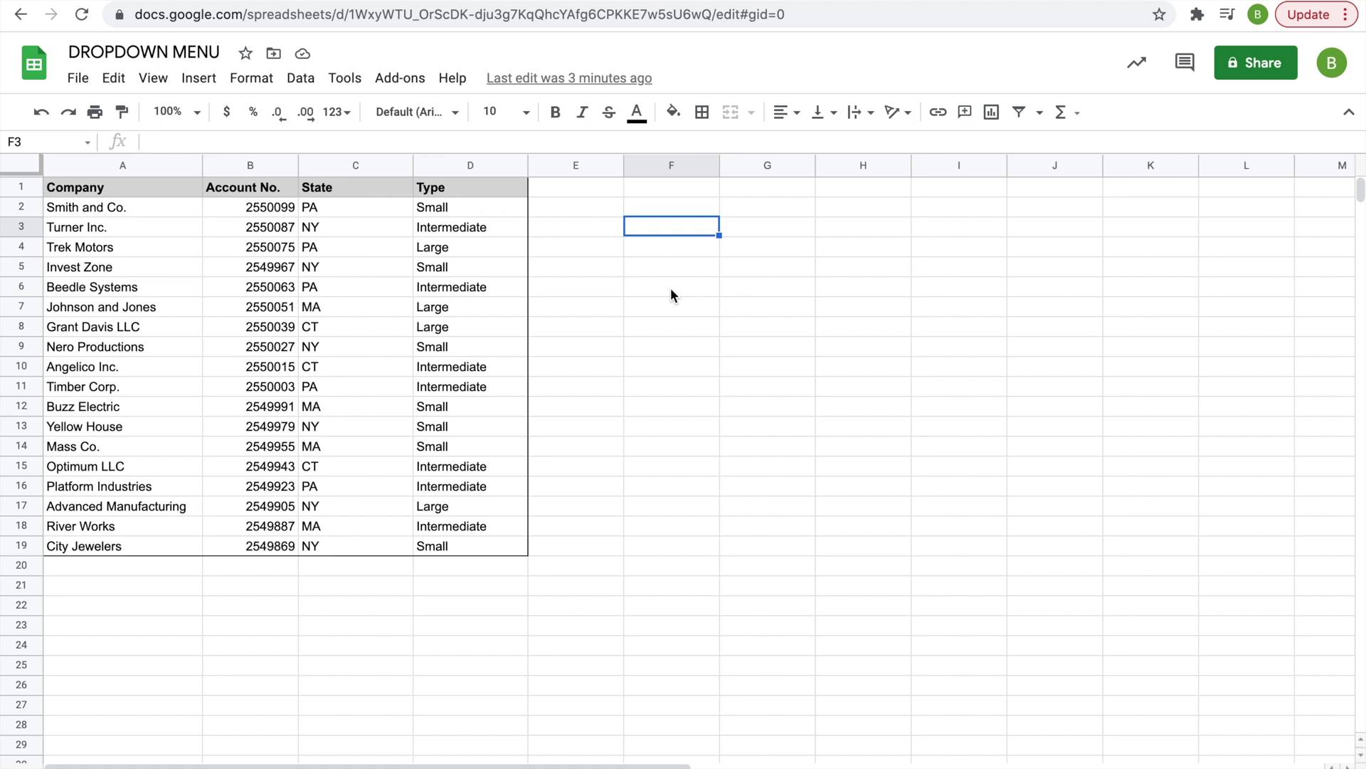
- Point out the State and Type column headers in the company table
{"action": "left_click", "coordinate": [358, 195]}
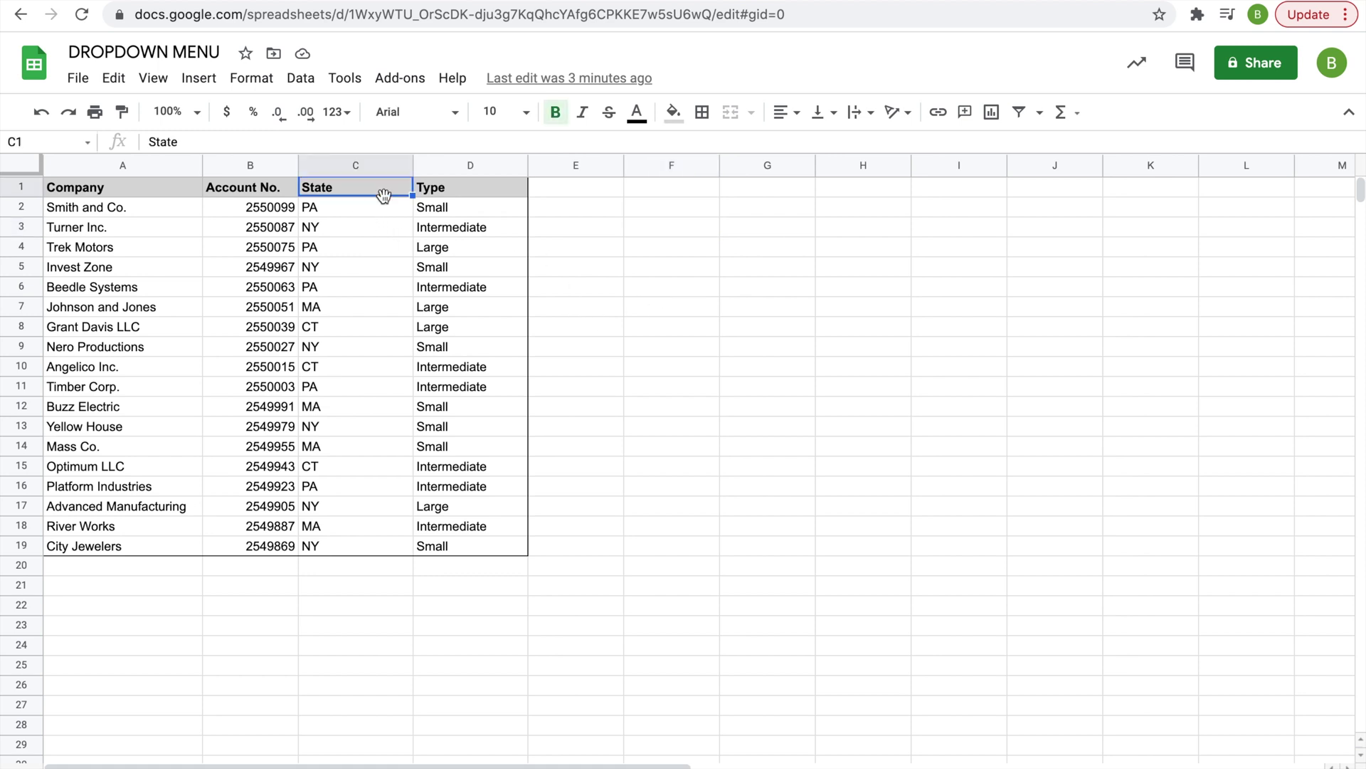
{"action": "left_click", "coordinate": [439, 195]}
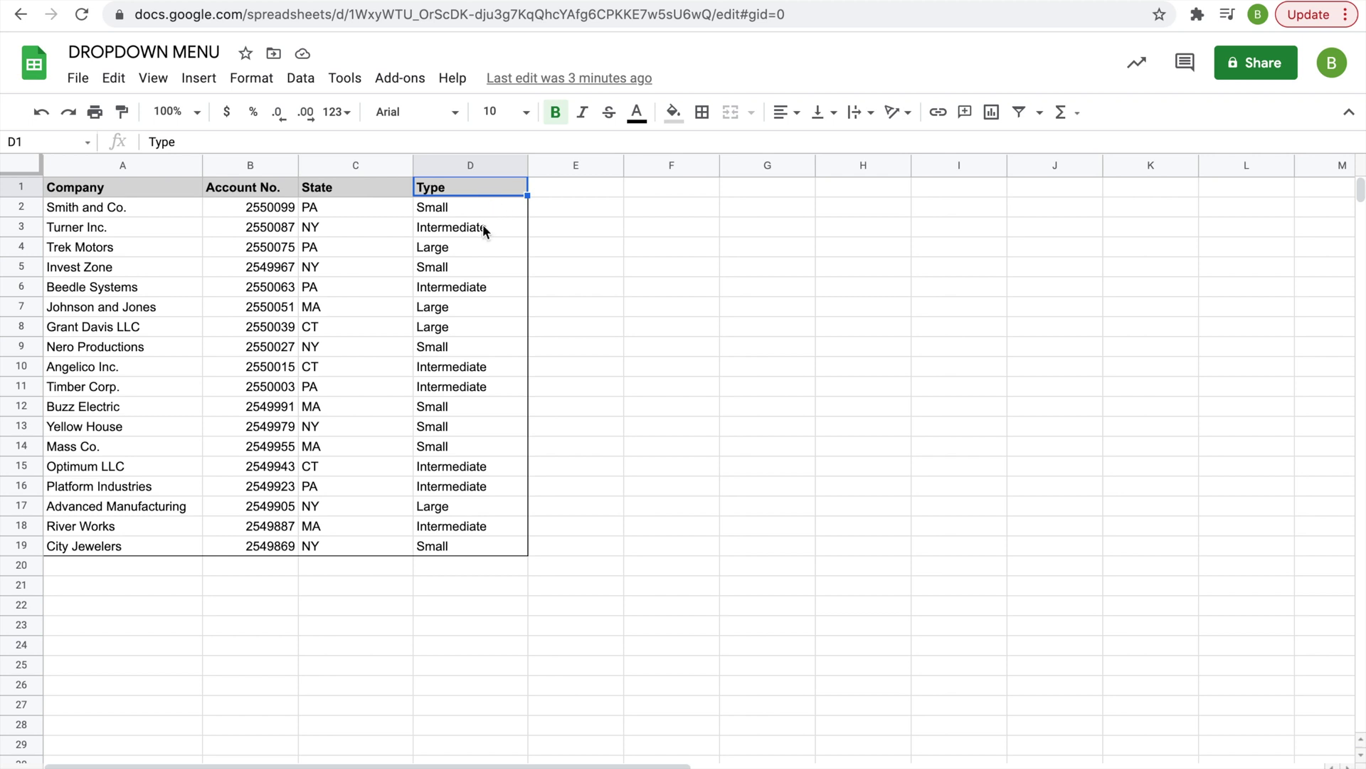
{"action": "left_click", "coordinate": [337, 193]}
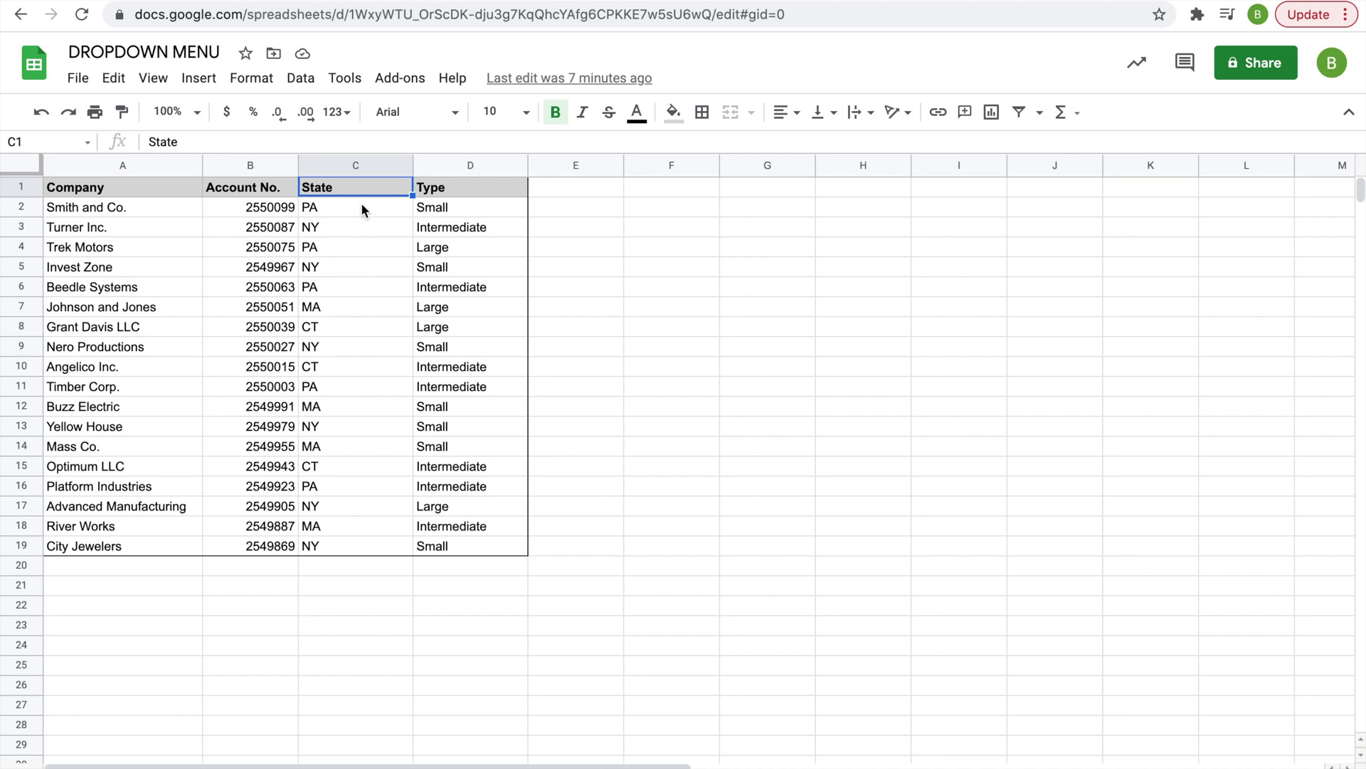
{"action": "left_click", "coordinate": [487, 193]}
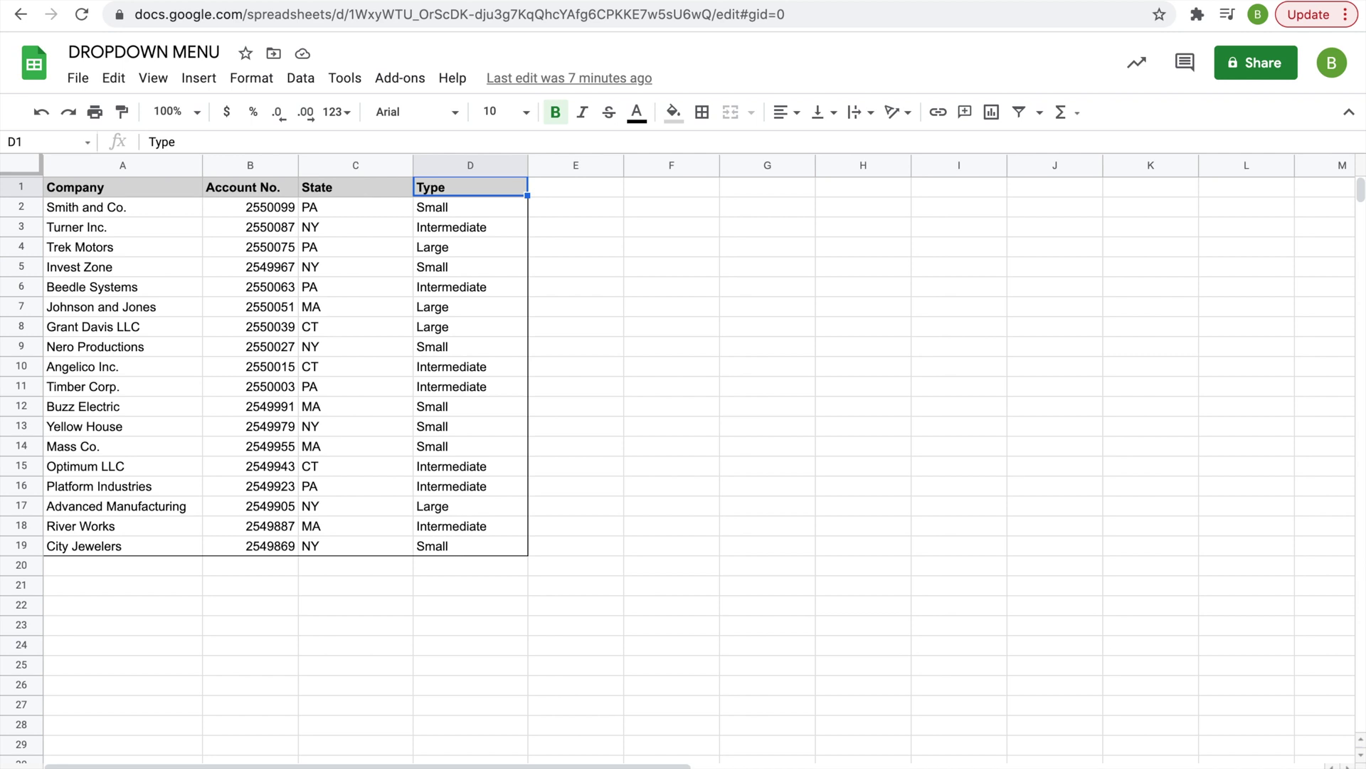
- Review the State and Type lists on the Categories sheet, then return to the company table
{"action": "left_click", "coordinate": [285, 767]}
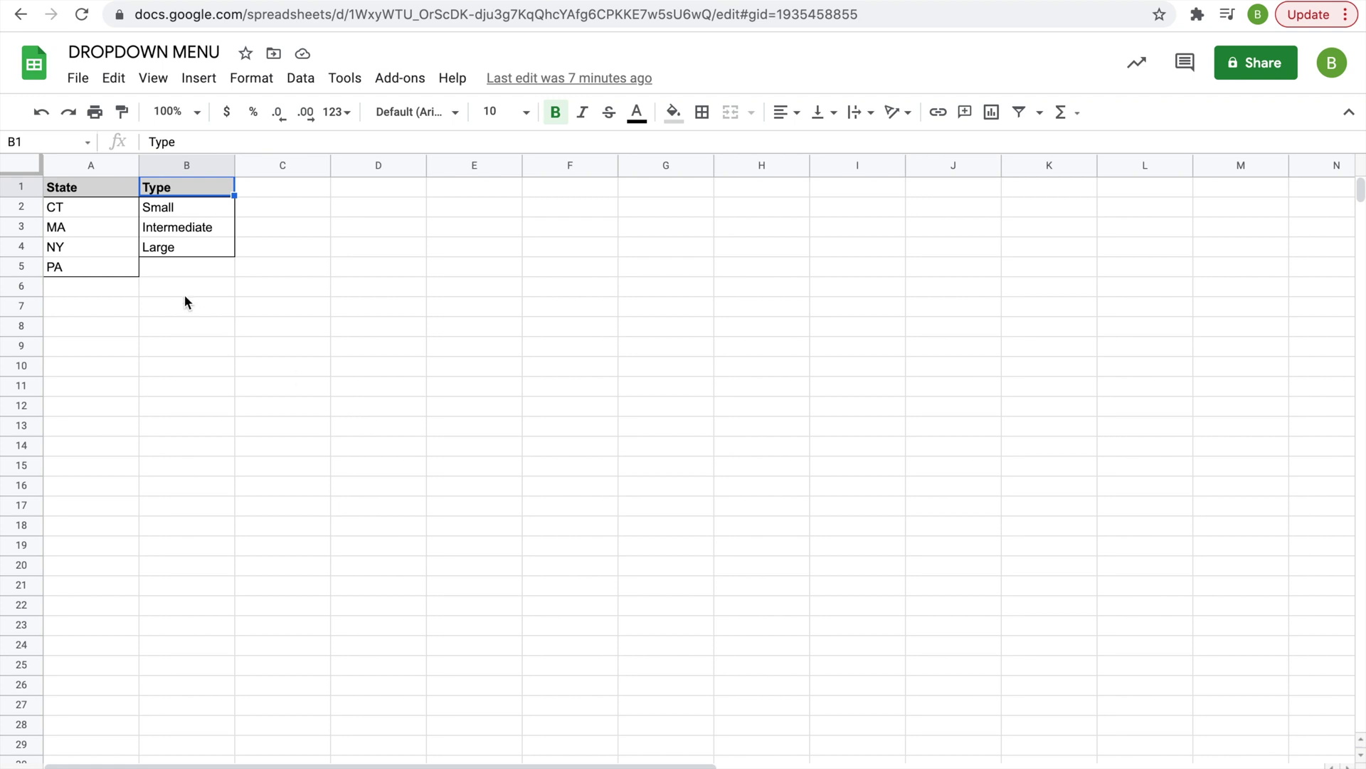
{"action": "left_click", "coordinate": [176, 328]}
{"action": "left_click", "coordinate": [107, 190]}
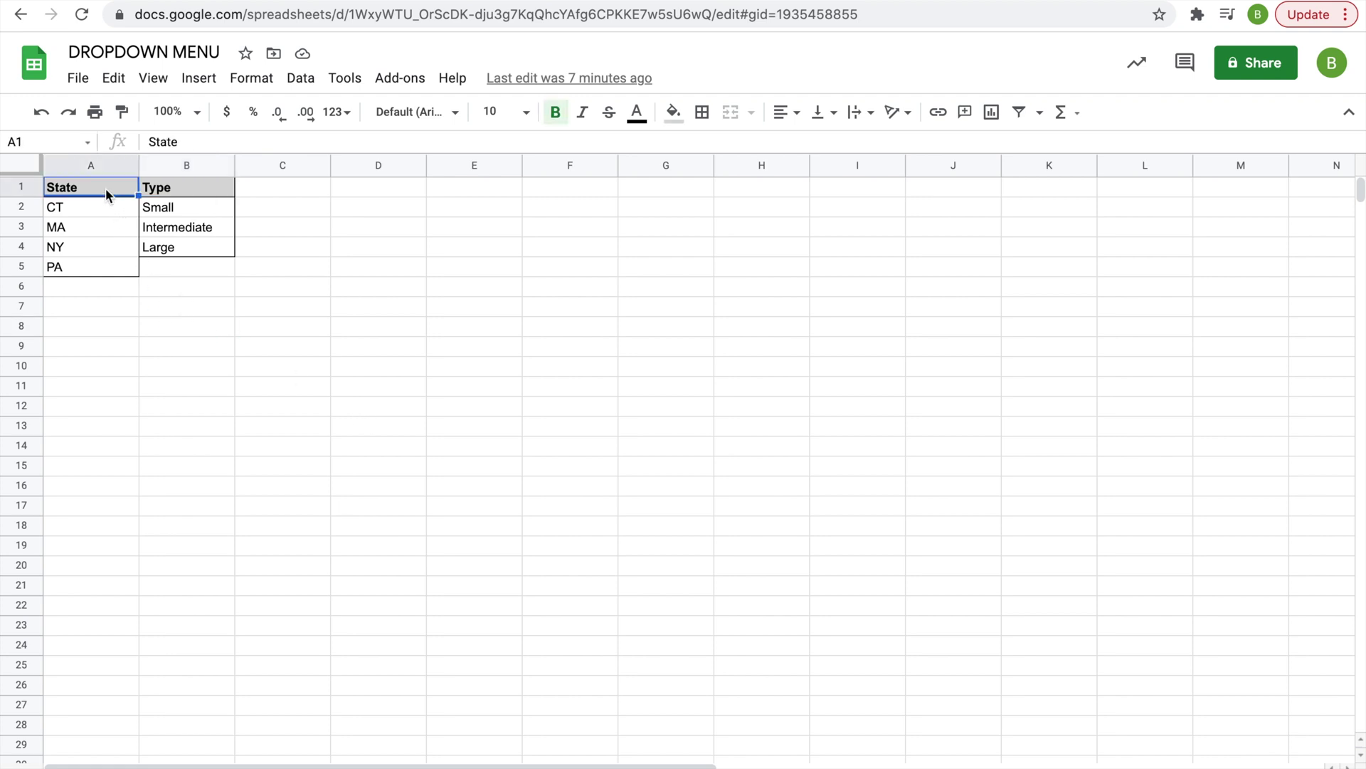
{"action": "key", "text": "Right"}
{"action": "left_click", "coordinate": [80, 211]}
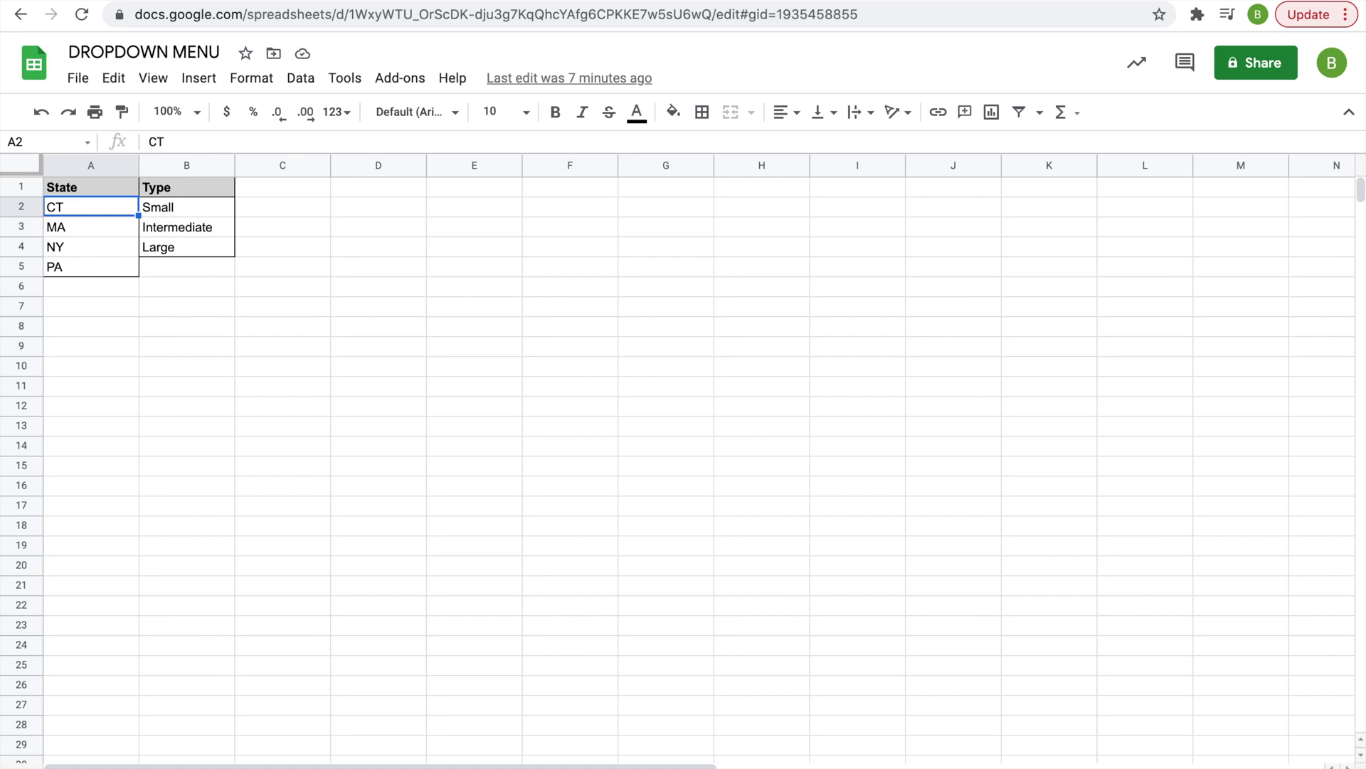
{"action": "left_click", "coordinate": [164, 764]}
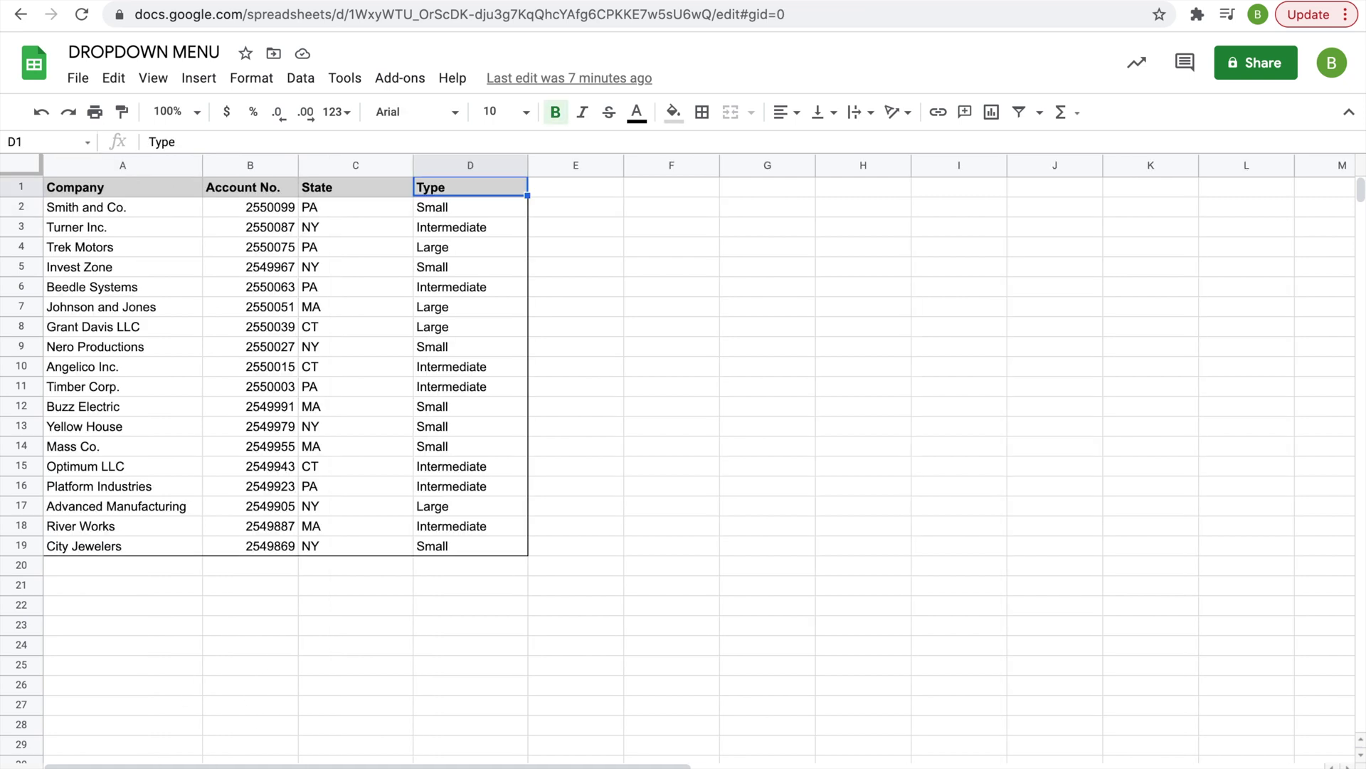
- Add a dropdown validation rule to C2:C19 using the range Categories!A2:A5
{"action": "left_click", "coordinate": [605, 340]}
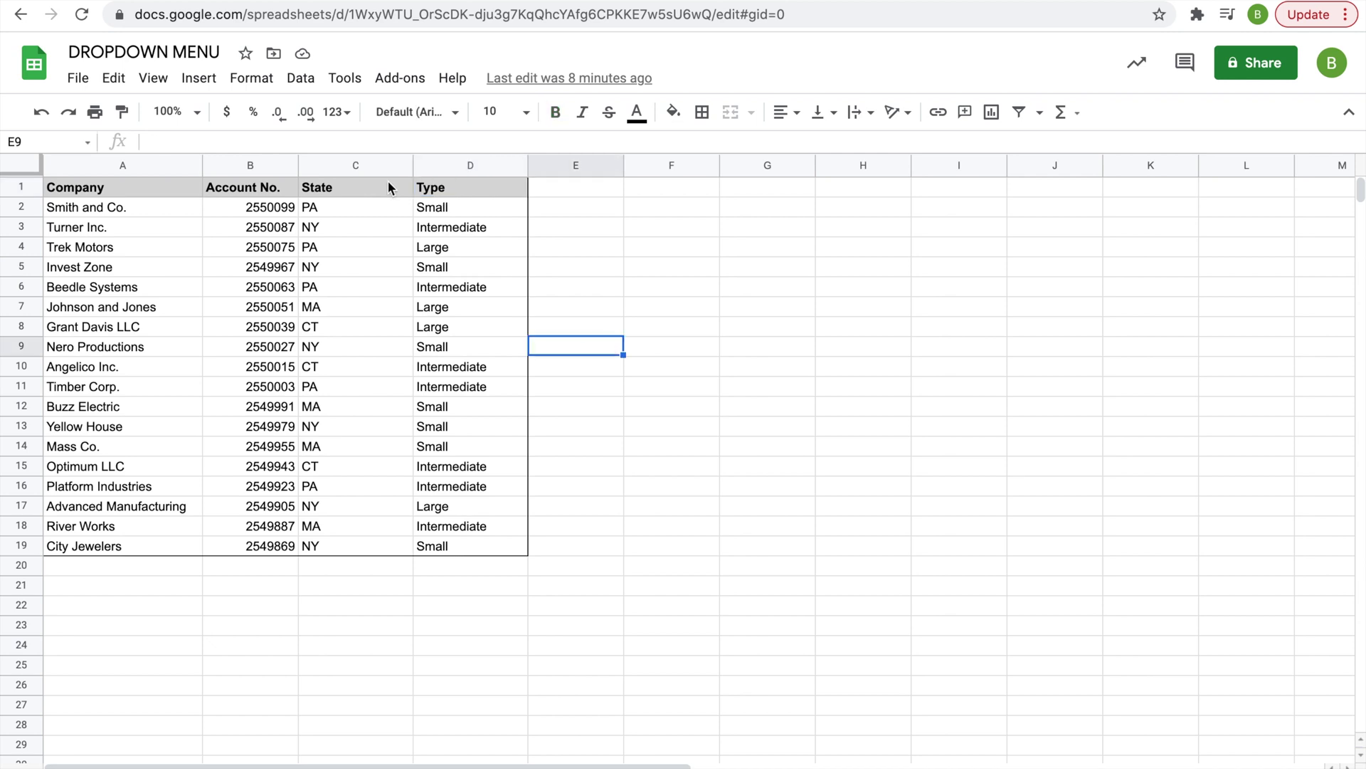
{"action": "left_click_drag", "start_coordinate": [359, 205], "coordinate": [370, 543]}
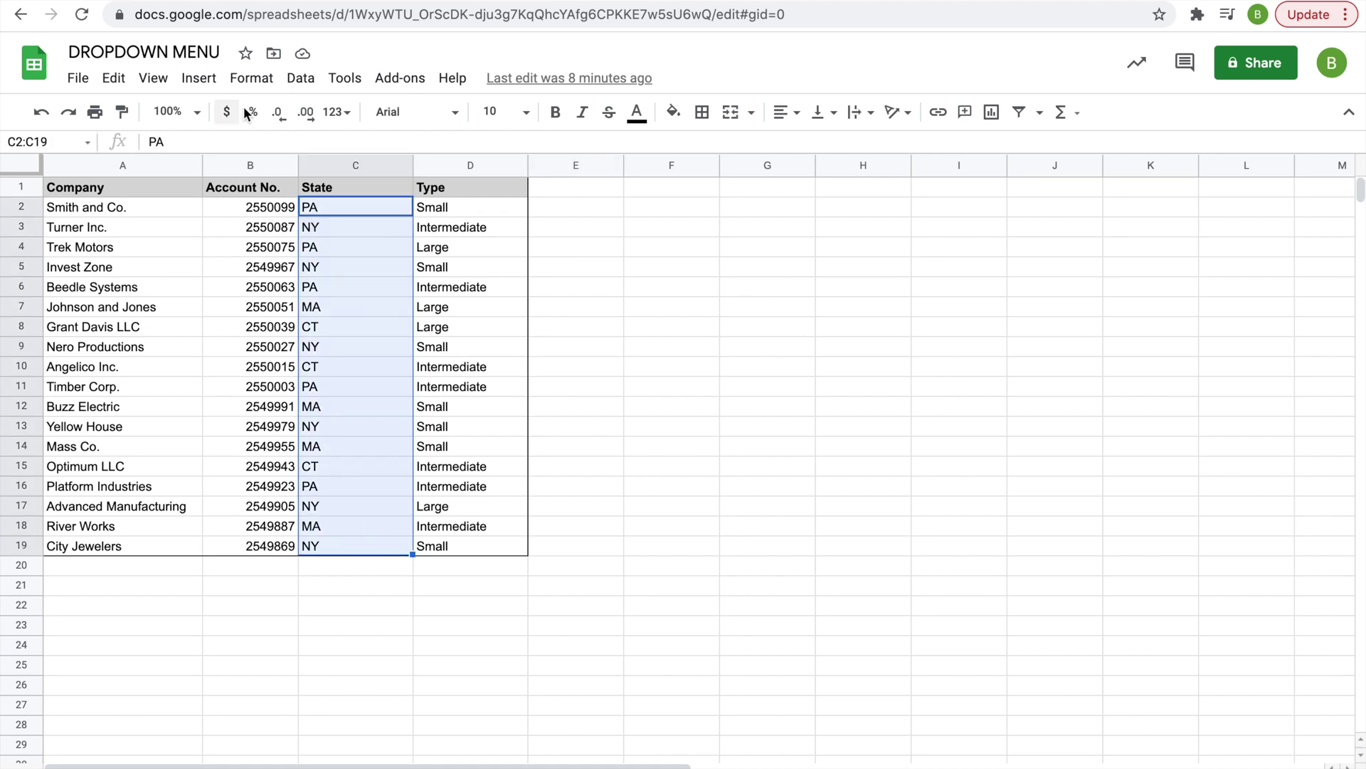
{"action": "left_click", "coordinate": [309, 89]}
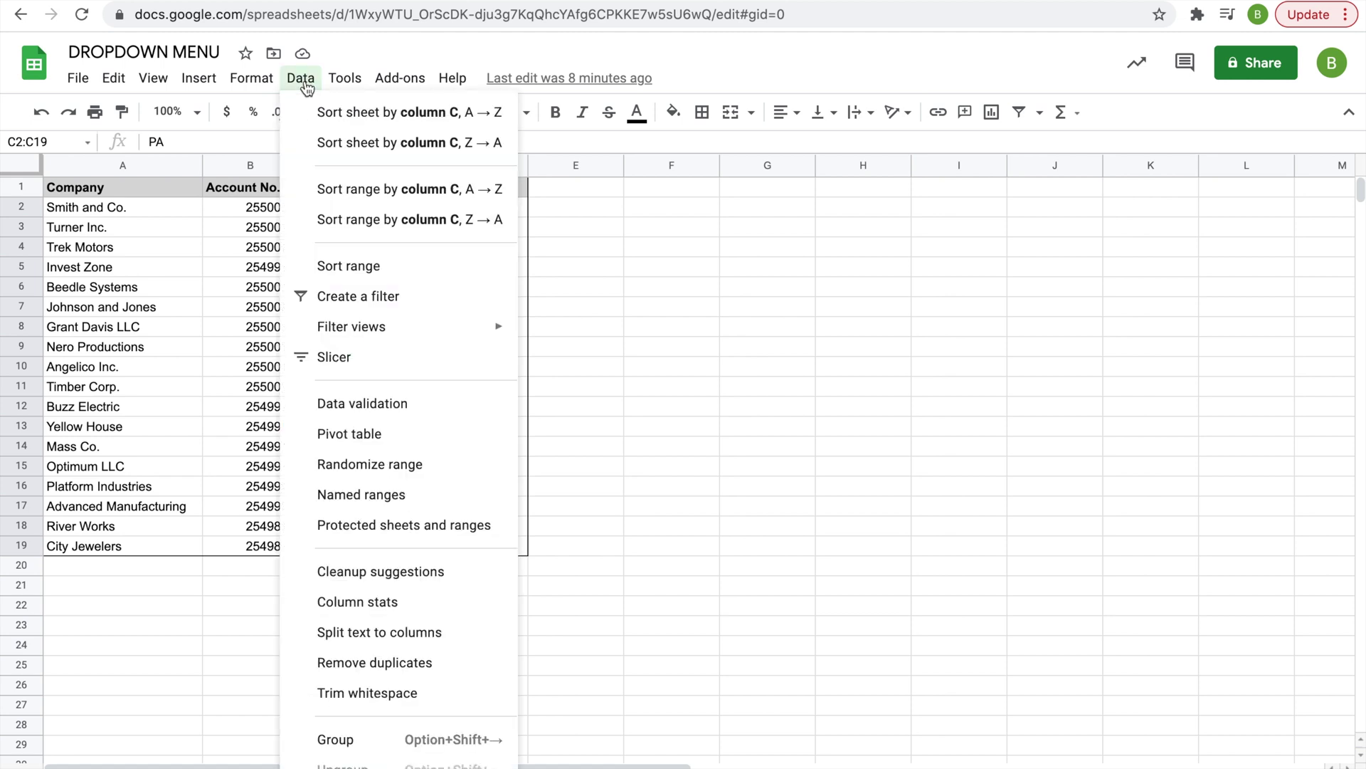
{"action": "left_click", "coordinate": [378, 413]}
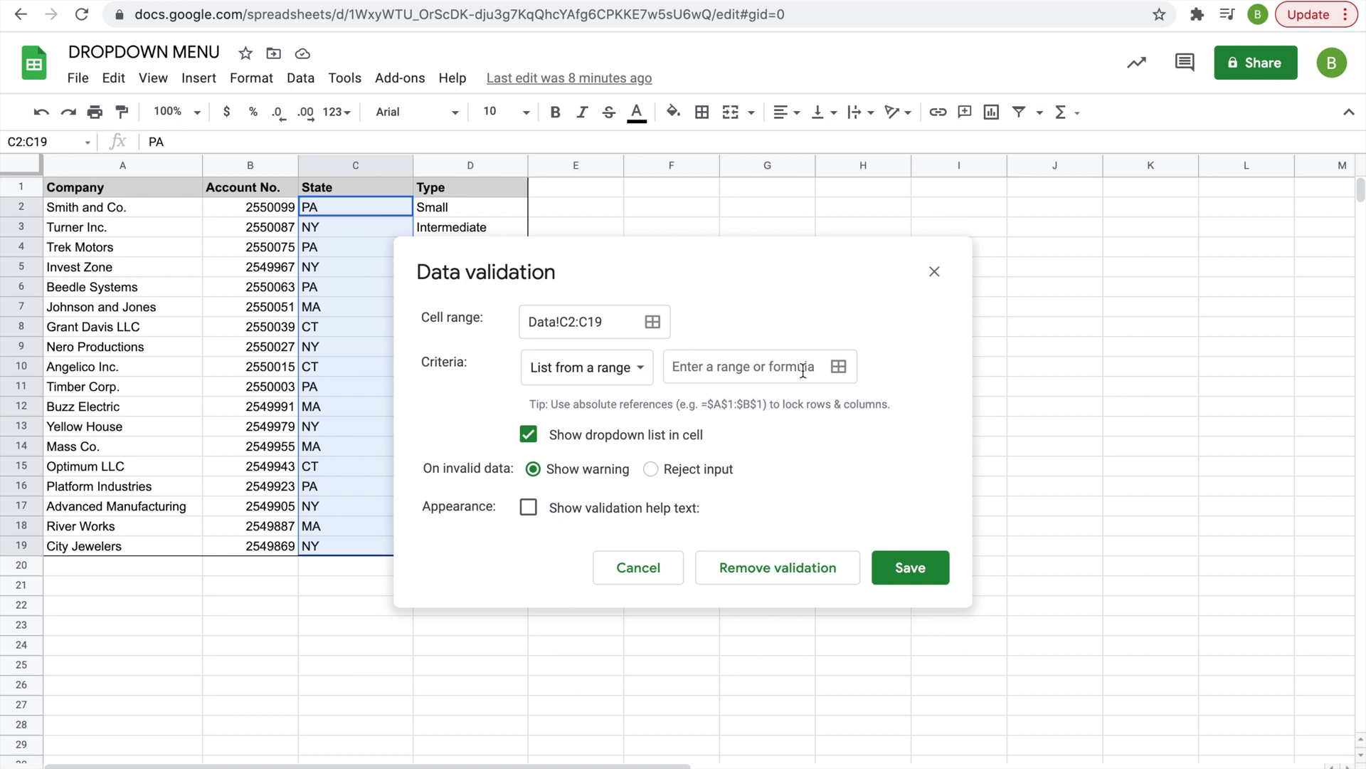
{"action": "left_click", "coordinate": [840, 366]}
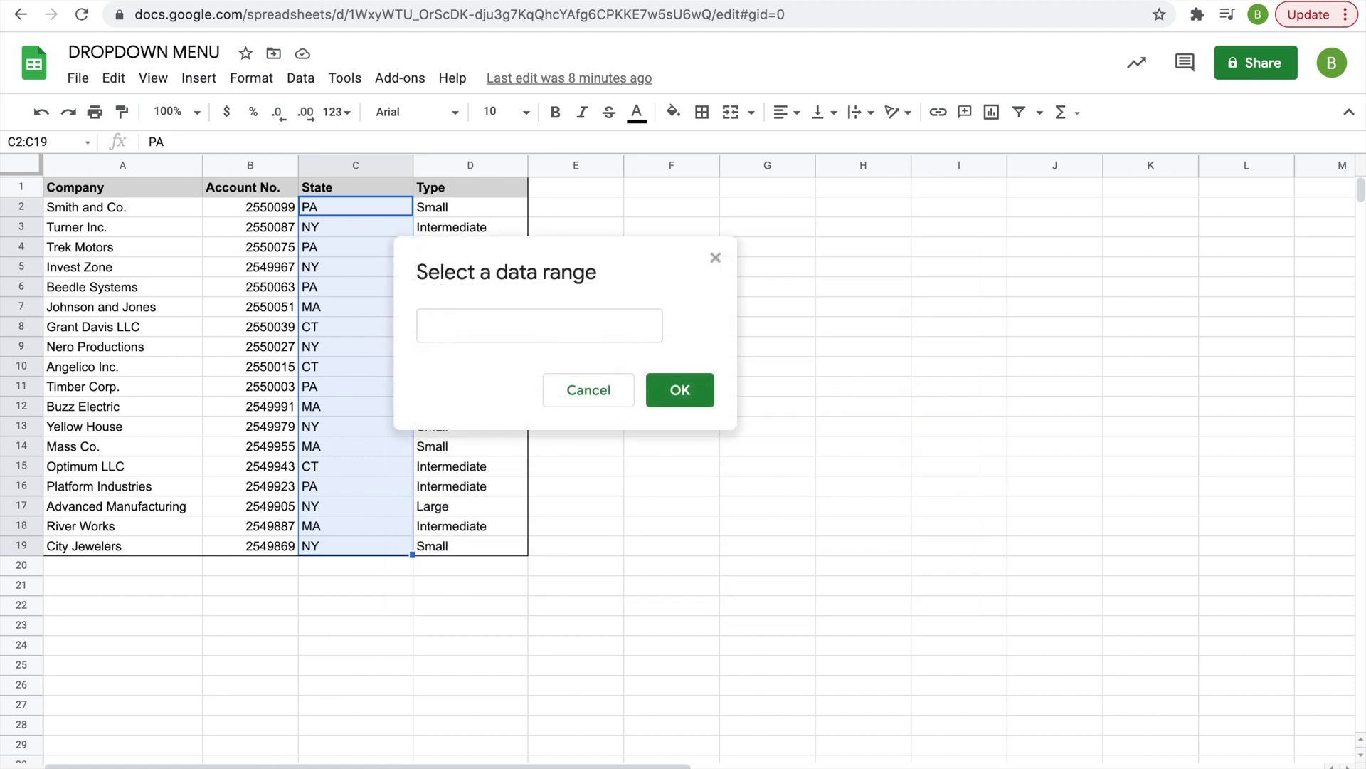
{"action": "key", "text": "ctrl+Page_Down"}
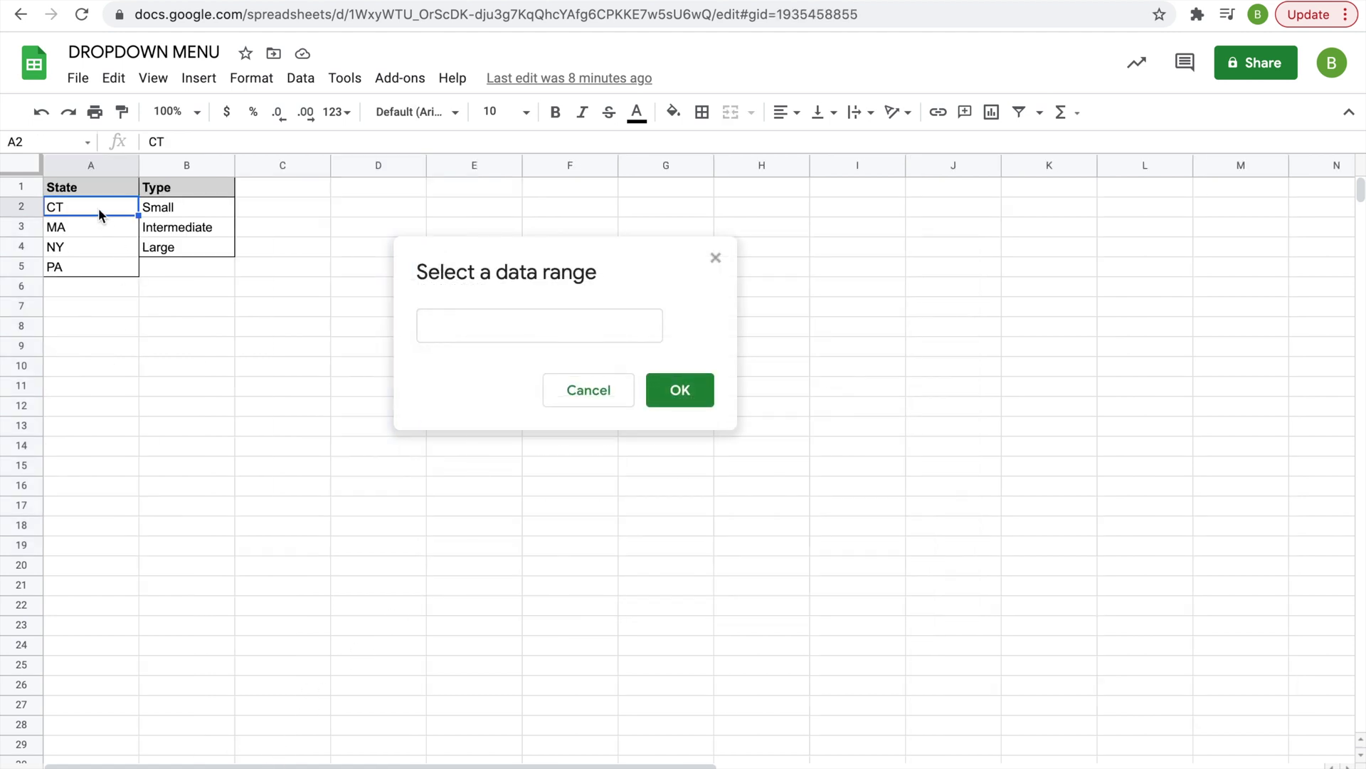
{"action": "left_click_drag", "start_coordinate": [98, 207], "coordinate": [99, 267]}
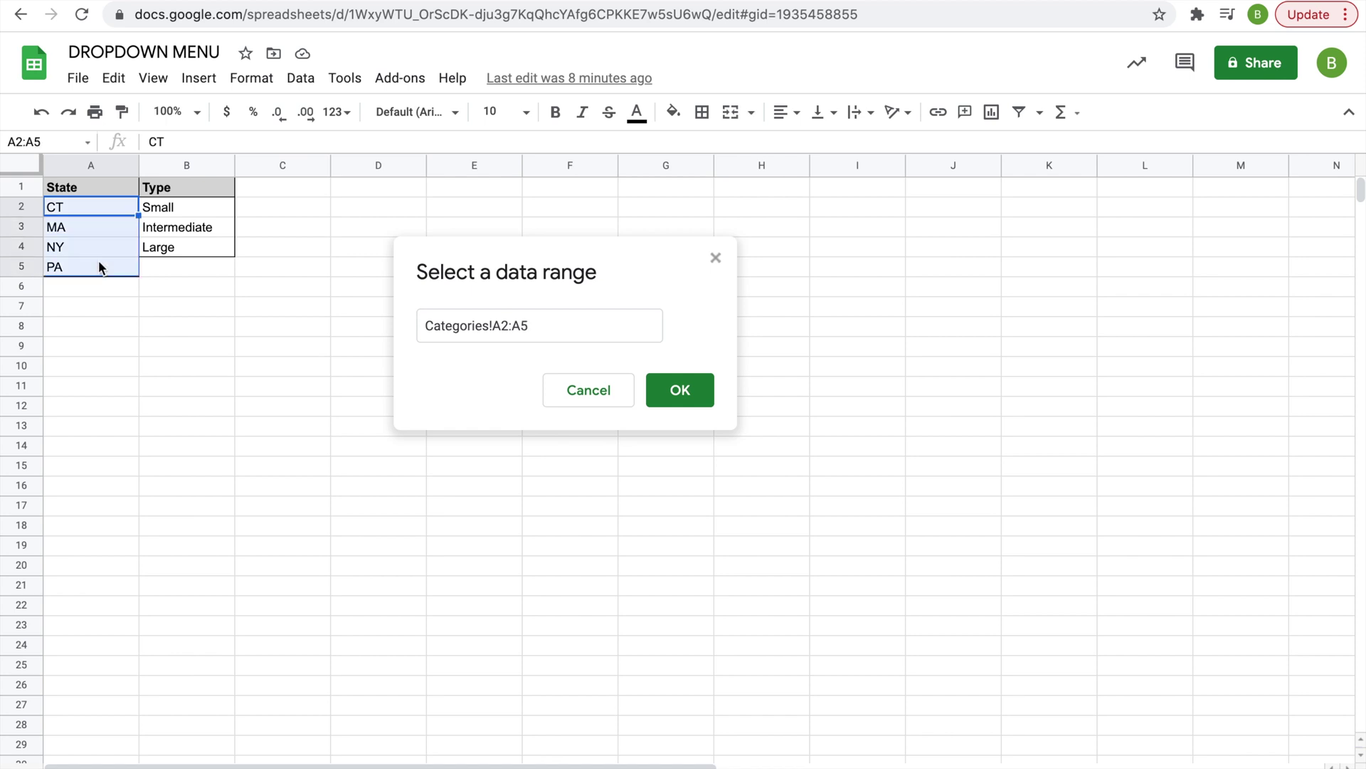
{"action": "left_click", "coordinate": [684, 395]}
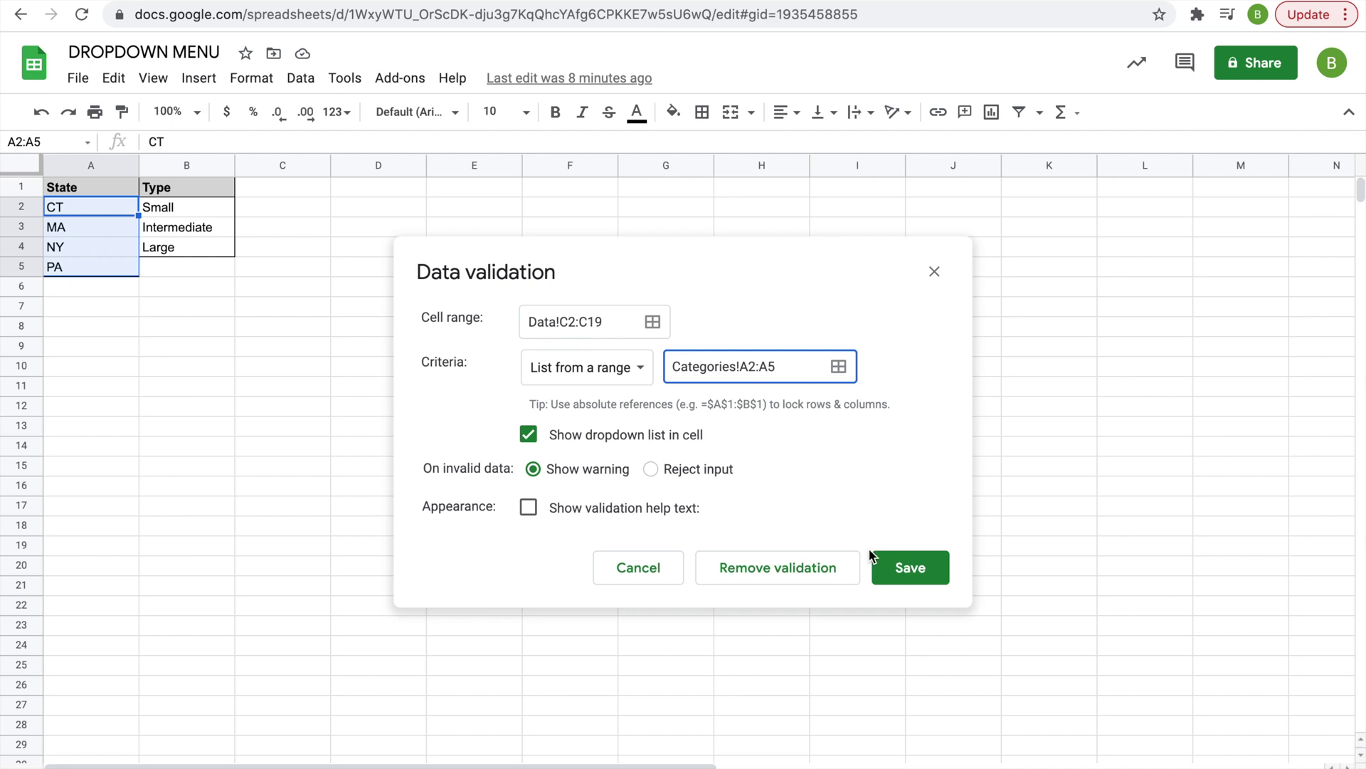
{"action": "left_click", "coordinate": [913, 569]}
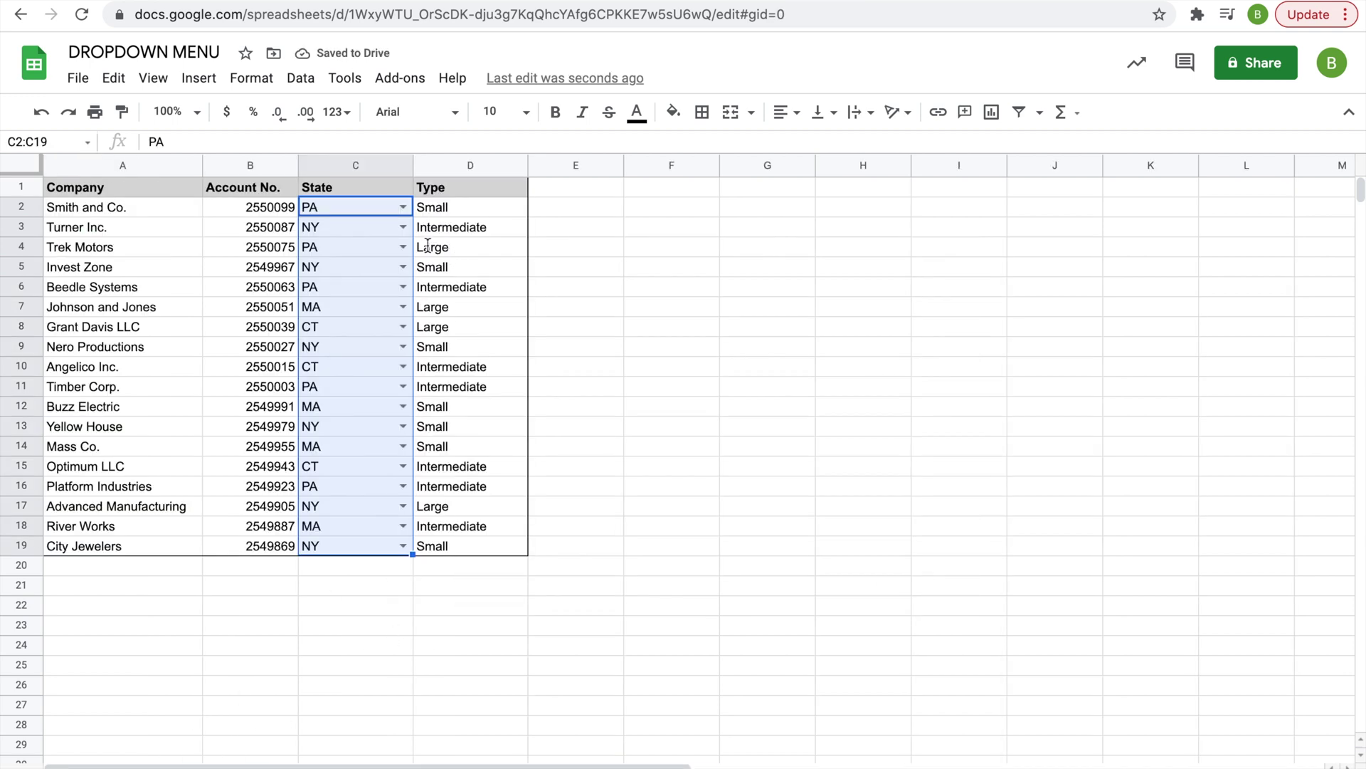
{"action": "left_click", "coordinate": [451, 225]}
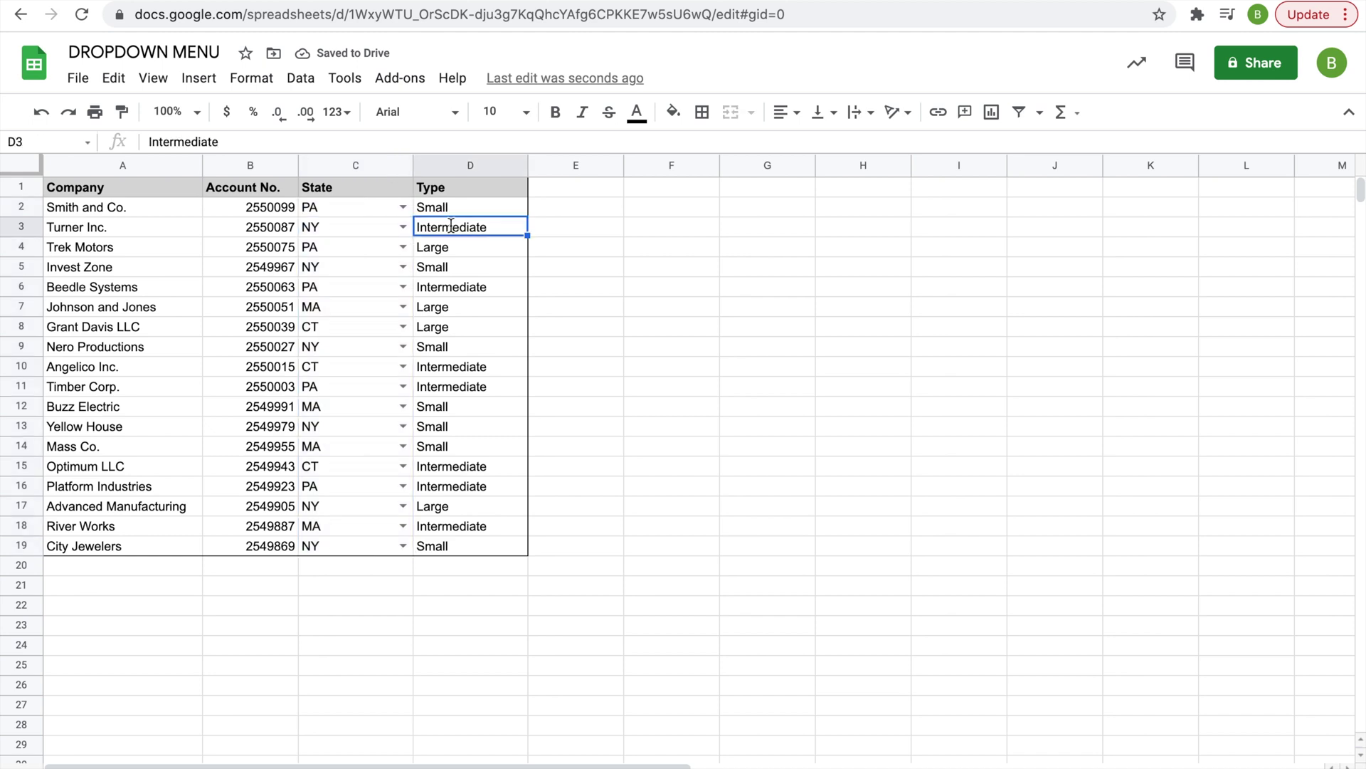
{"action": "left_click", "coordinate": [403, 207]}
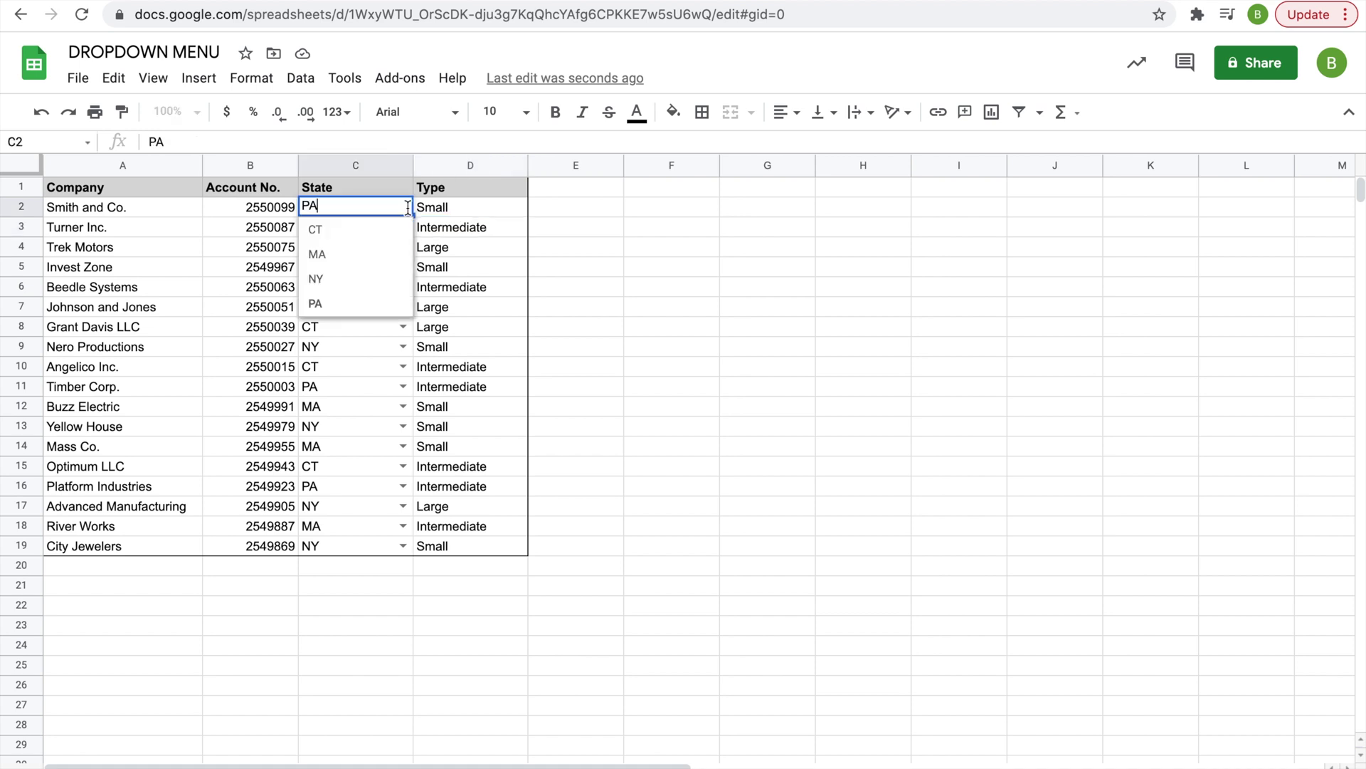
{"action": "left_click", "coordinate": [371, 306]}
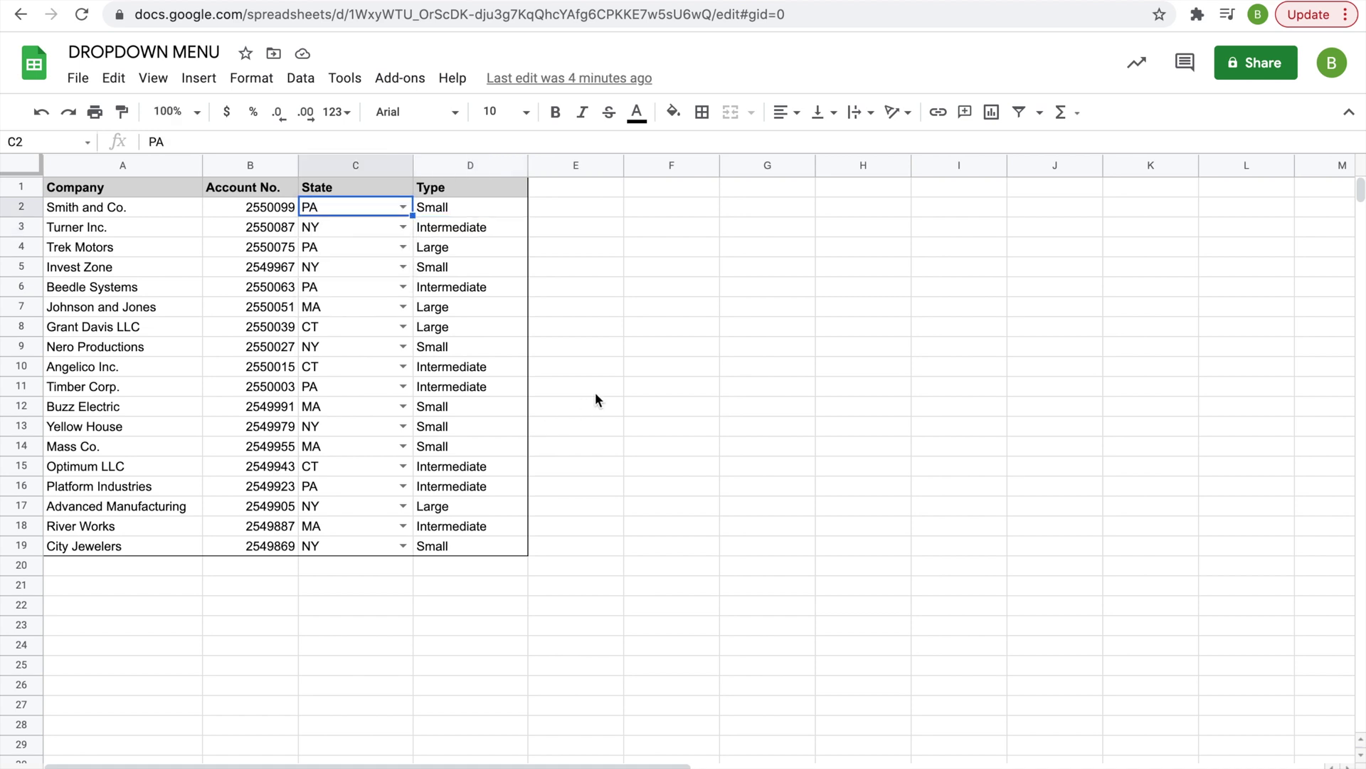
{"action": "left_click", "coordinate": [250, 766]}
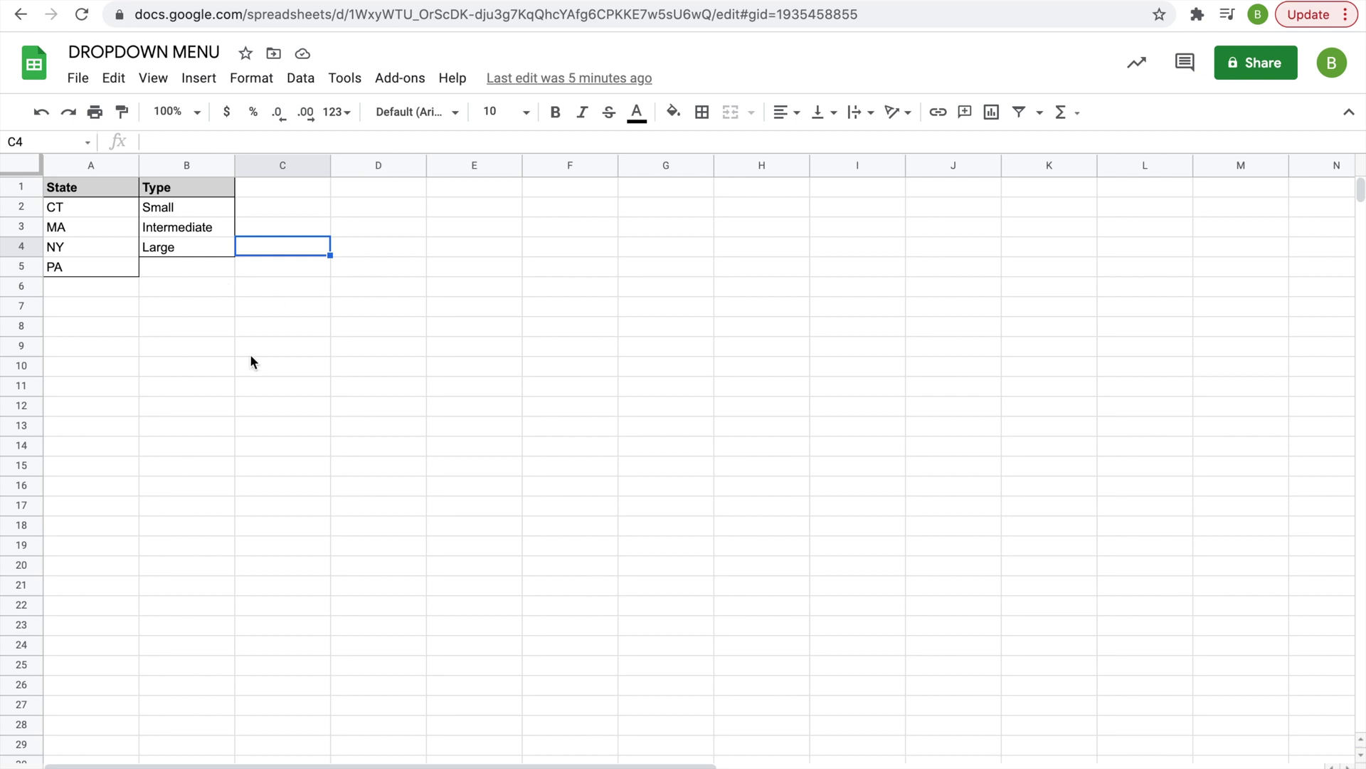
{"action": "left_click", "coordinate": [175, 765]}
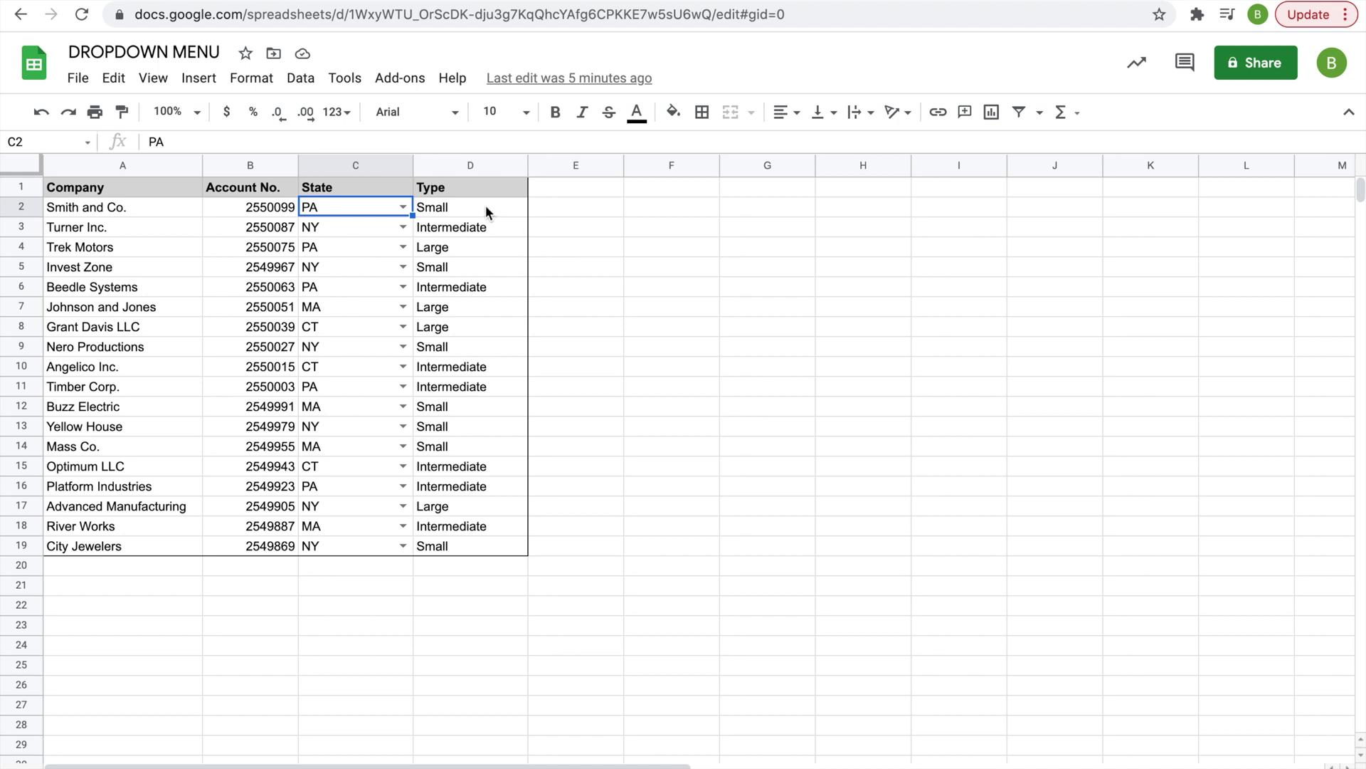
- Start a List of items validation rule on D2:D19 with Small,Intermediate,Large
{"action": "left_click_drag", "start_coordinate": [486, 205], "coordinate": [472, 551]}
{"action": "left_click", "coordinate": [299, 82]}
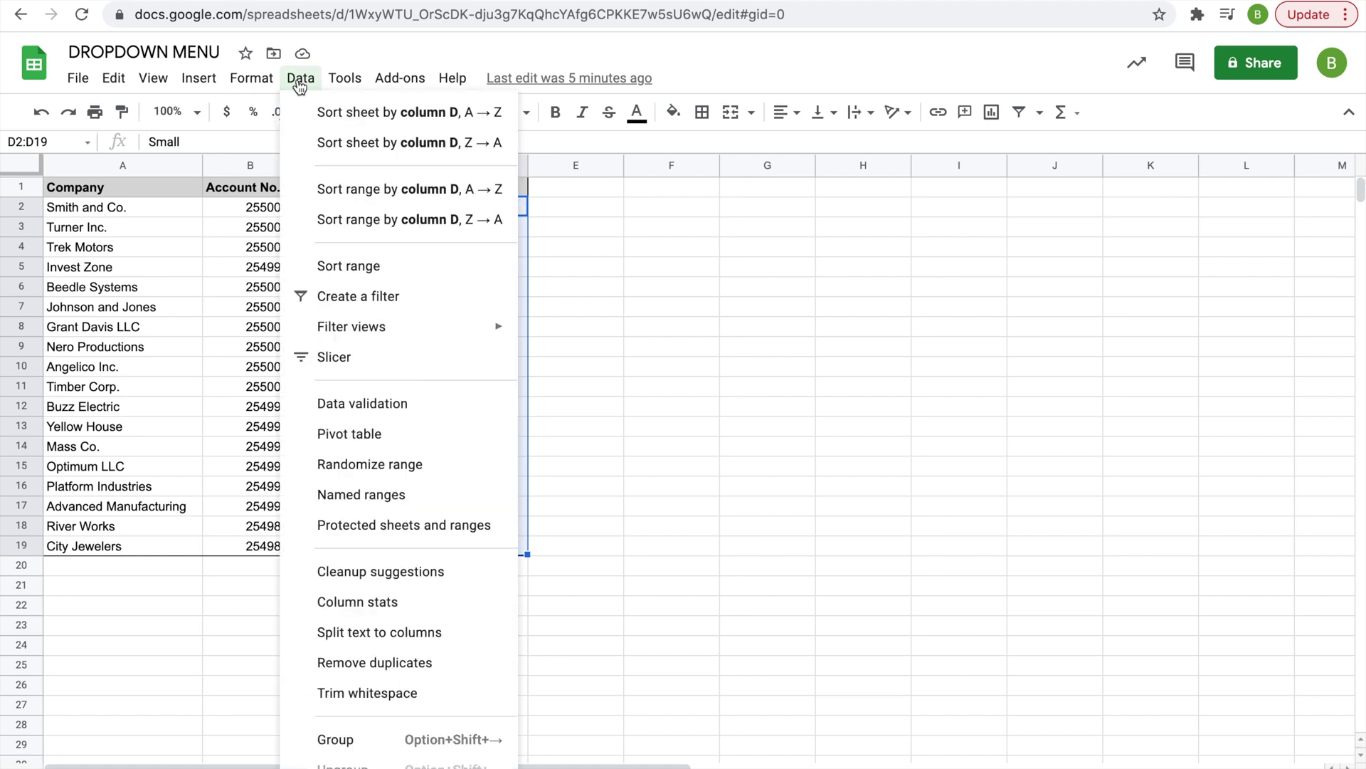
{"action": "left_click", "coordinate": [351, 399]}
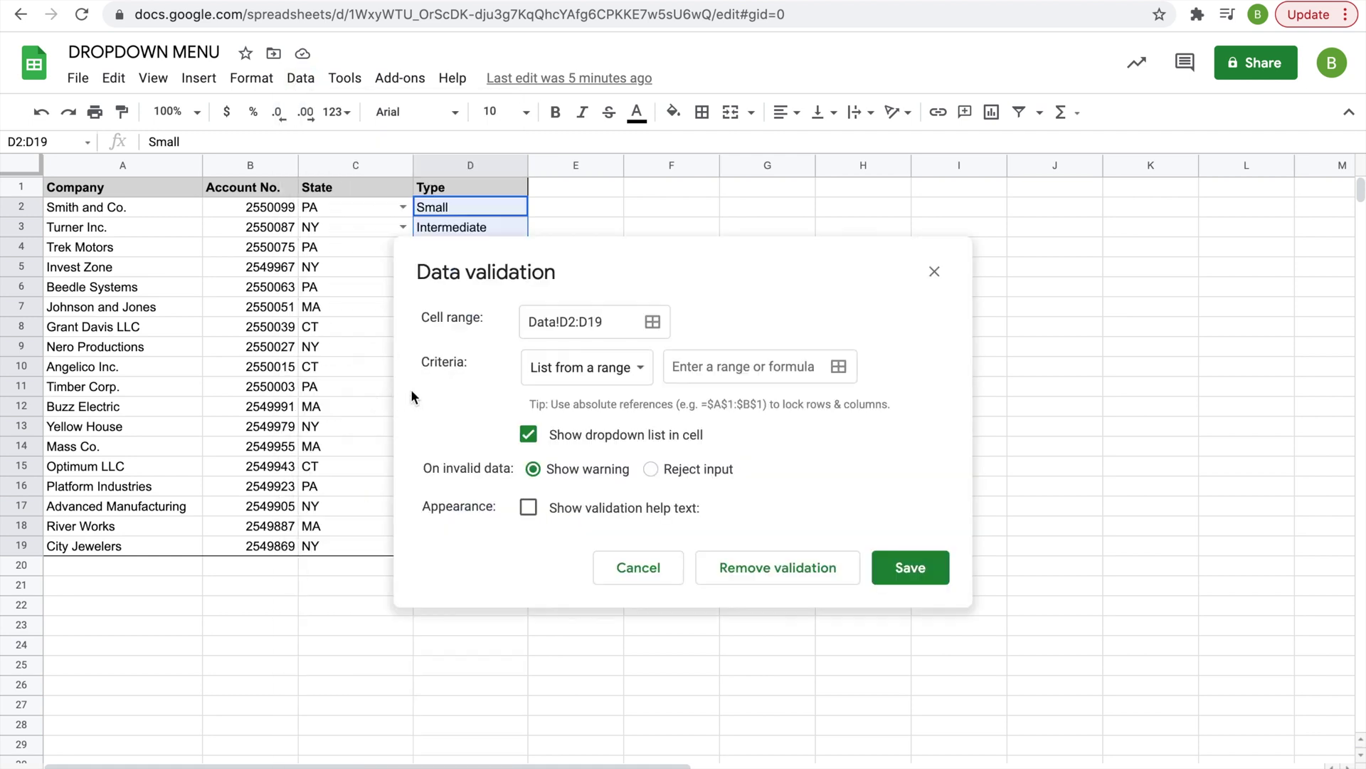
{"action": "left_click", "coordinate": [639, 373]}
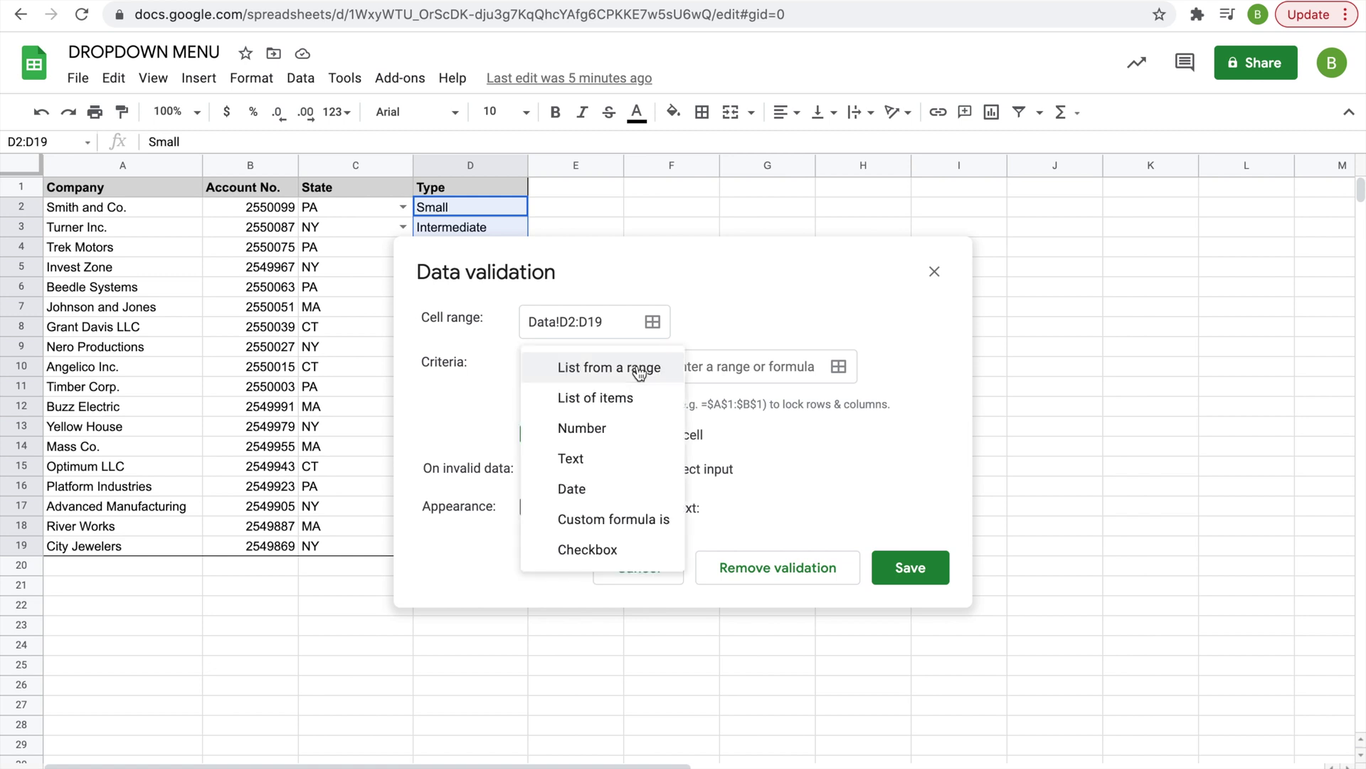
{"action": "left_click", "coordinate": [625, 394]}
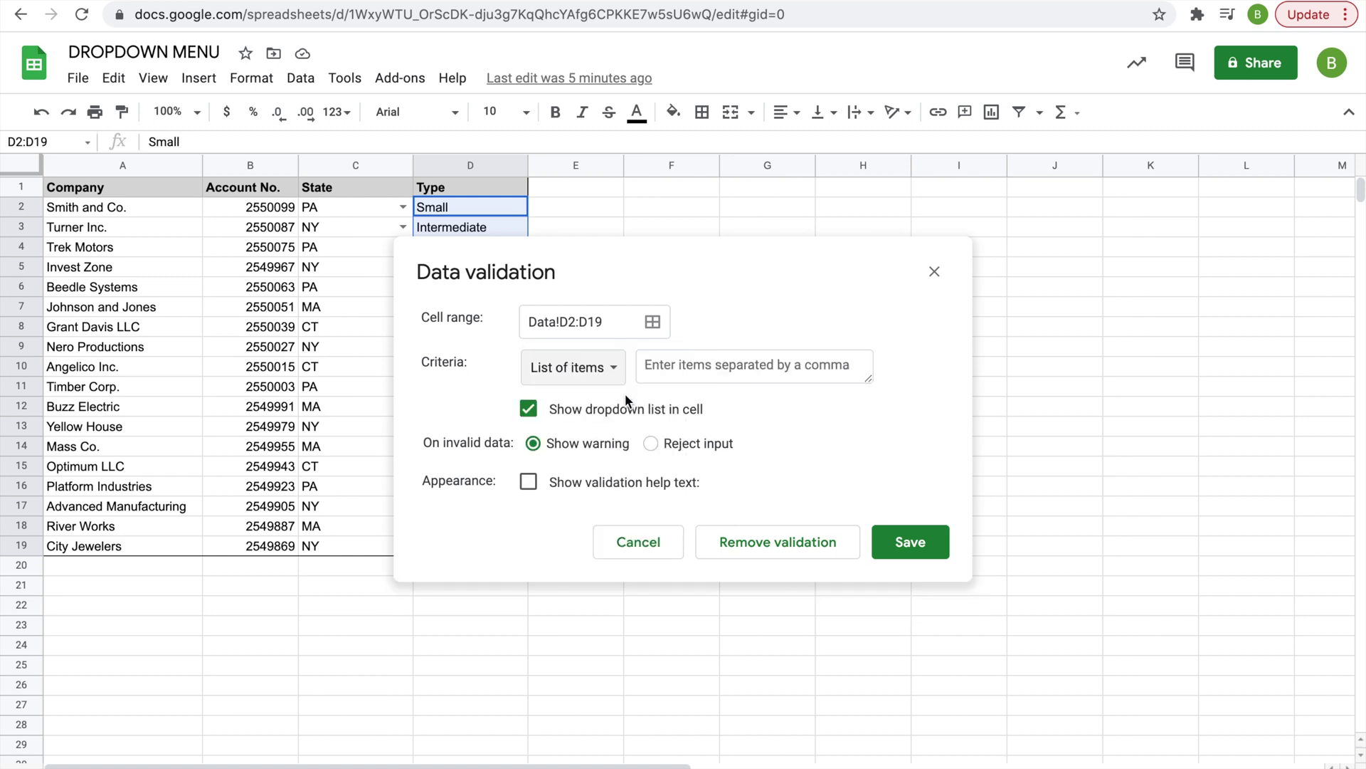
{"action": "left_click", "coordinate": [666, 372]}
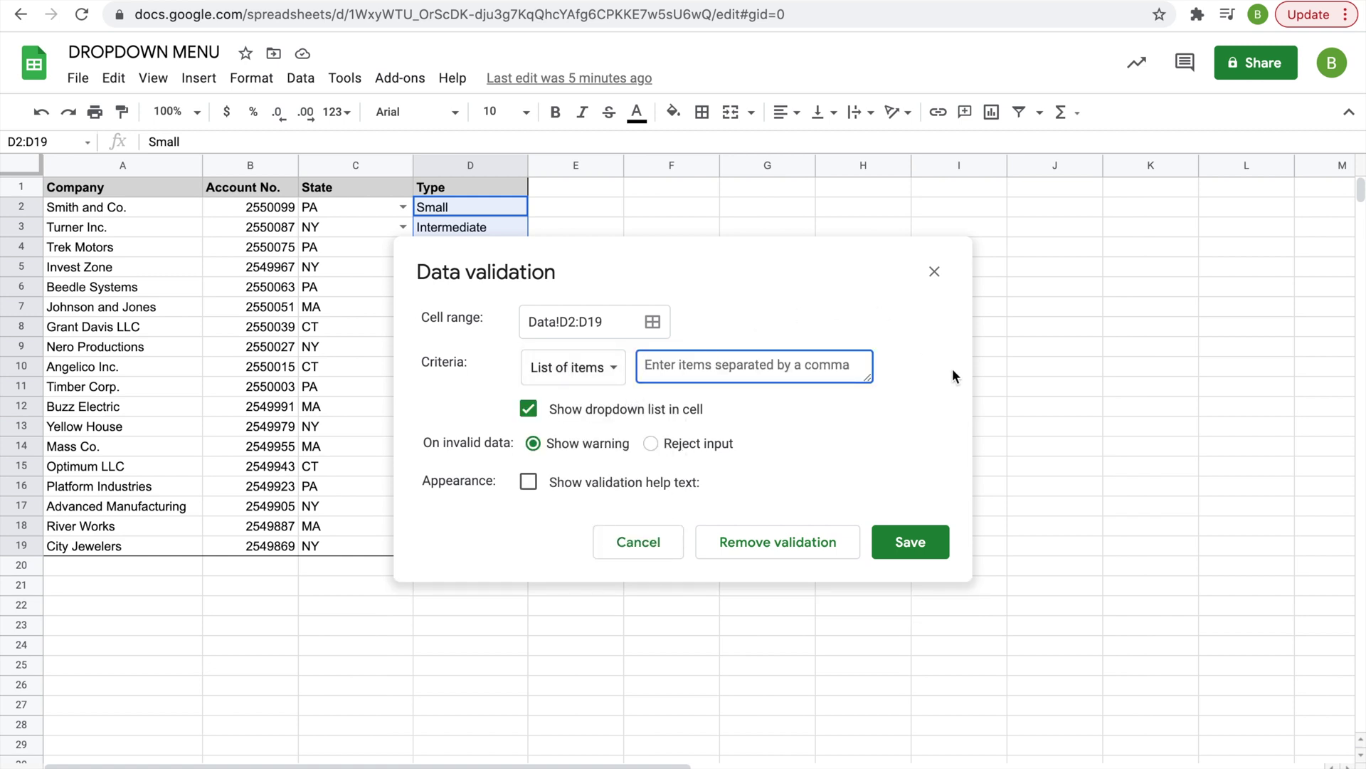
{"action": "type", "text": "Smal"}
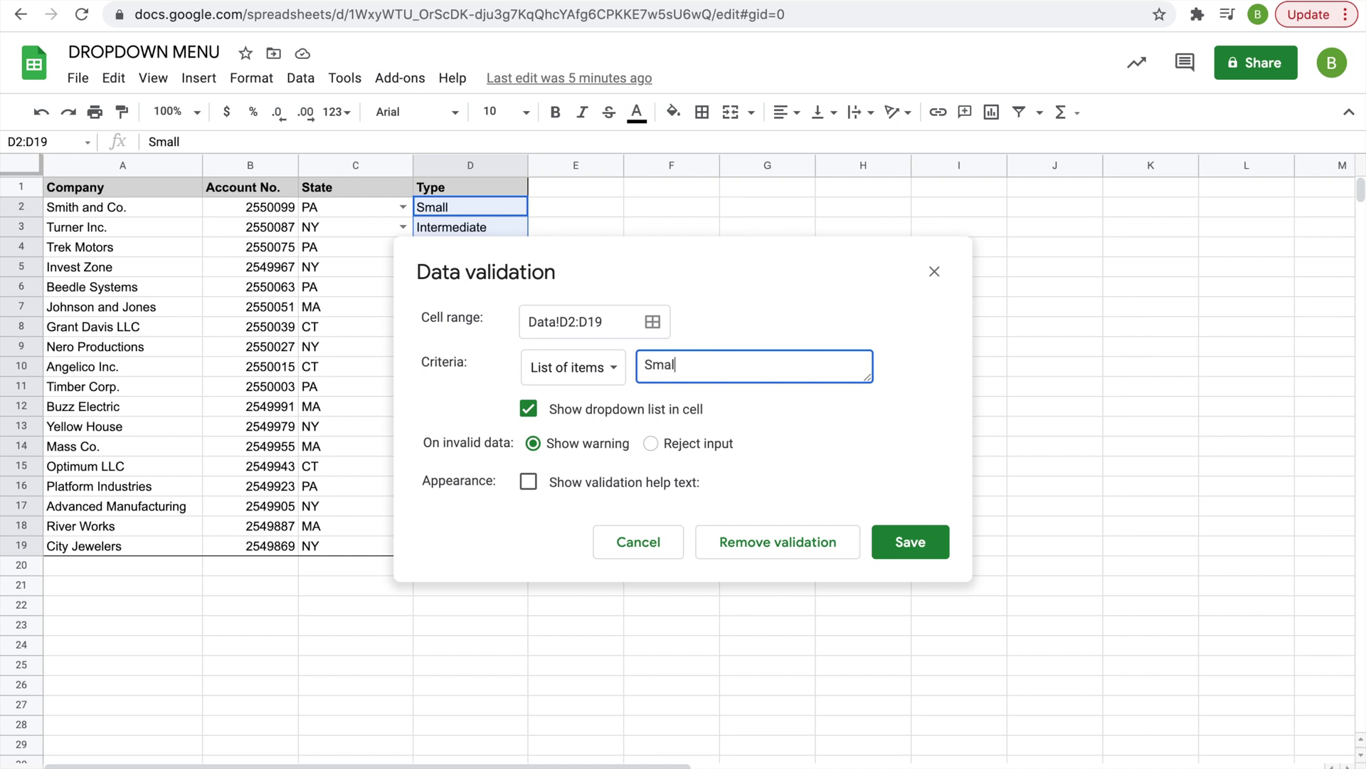
{"action": "type", "text": "l,Intermediate,Large"}
- Save the Type validation rule and test the dropdowns in C2 and D2
{"action": "left_click", "coordinate": [877, 542]}
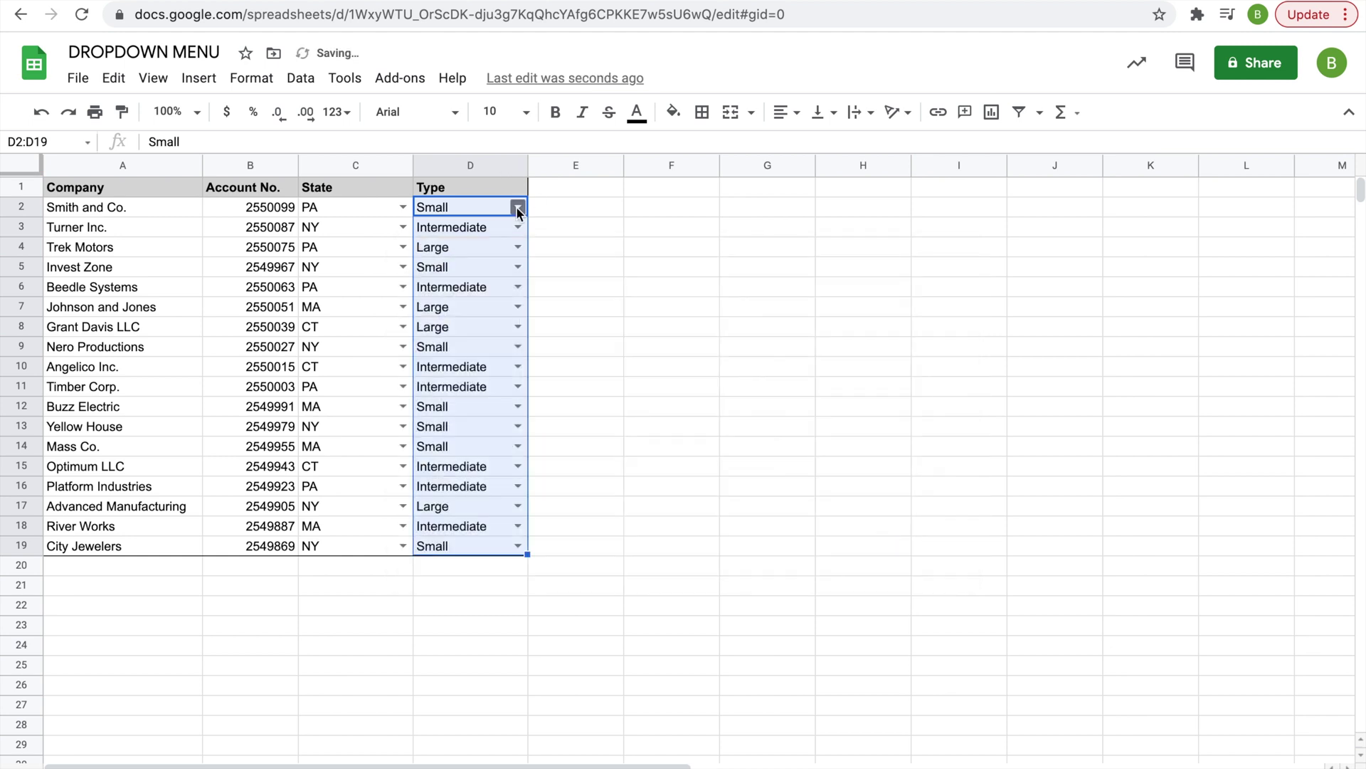
{"action": "left_click", "coordinate": [517, 208]}
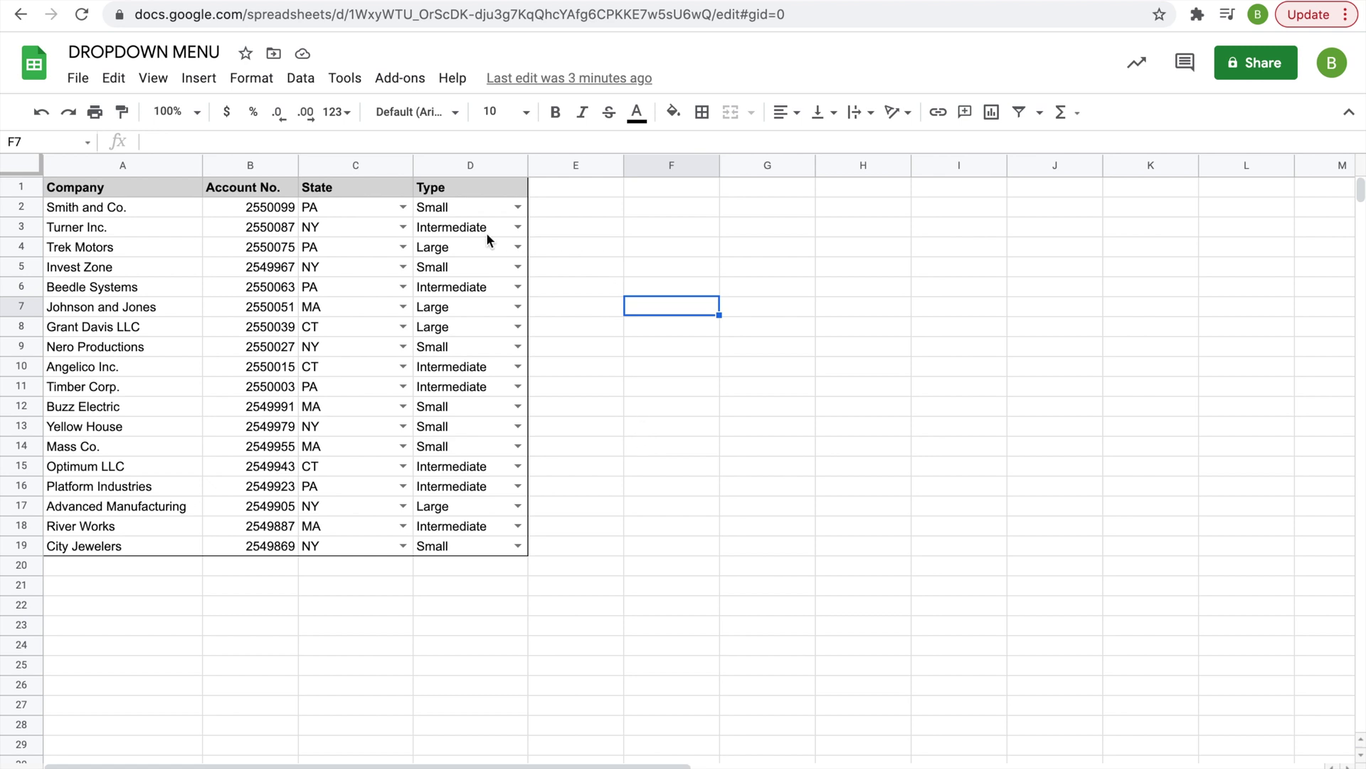
{"action": "left_click", "coordinate": [404, 206]}
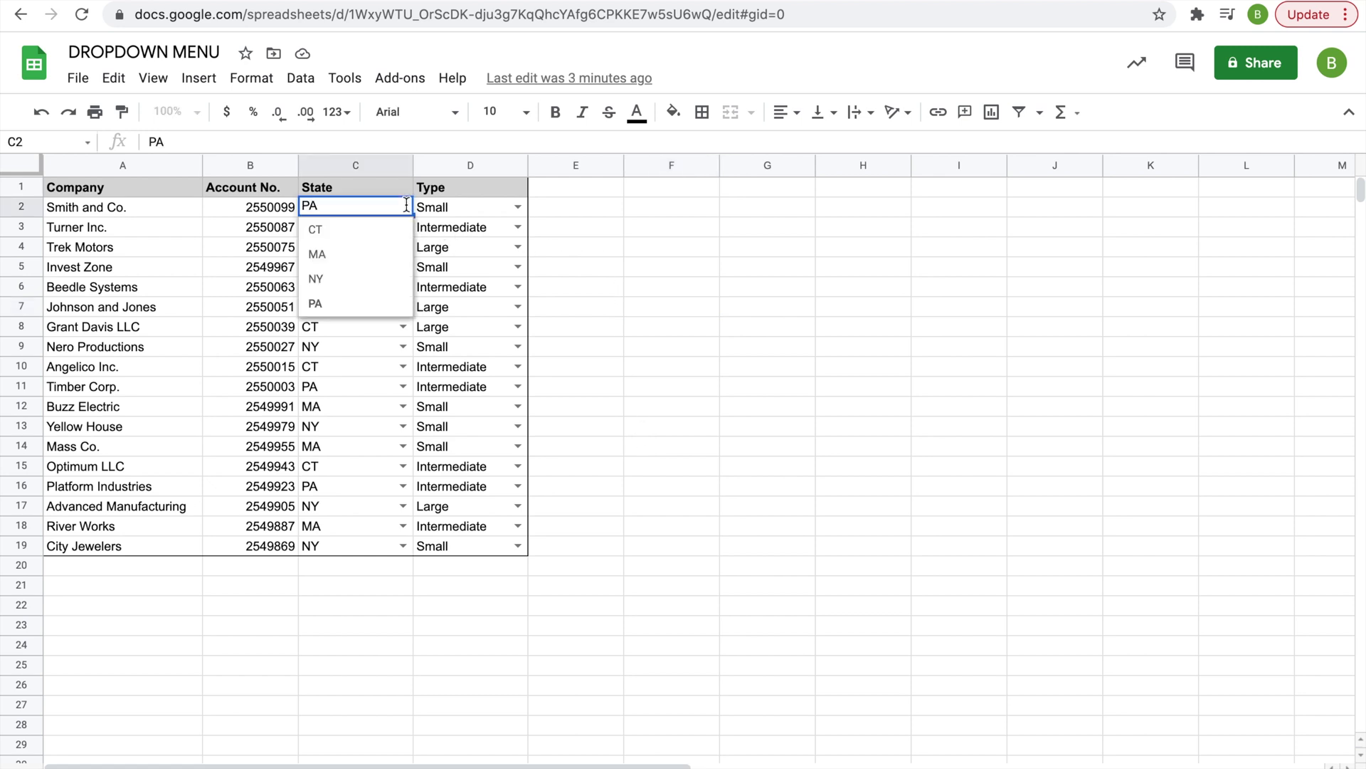
{"action": "left_click", "coordinate": [518, 208]}
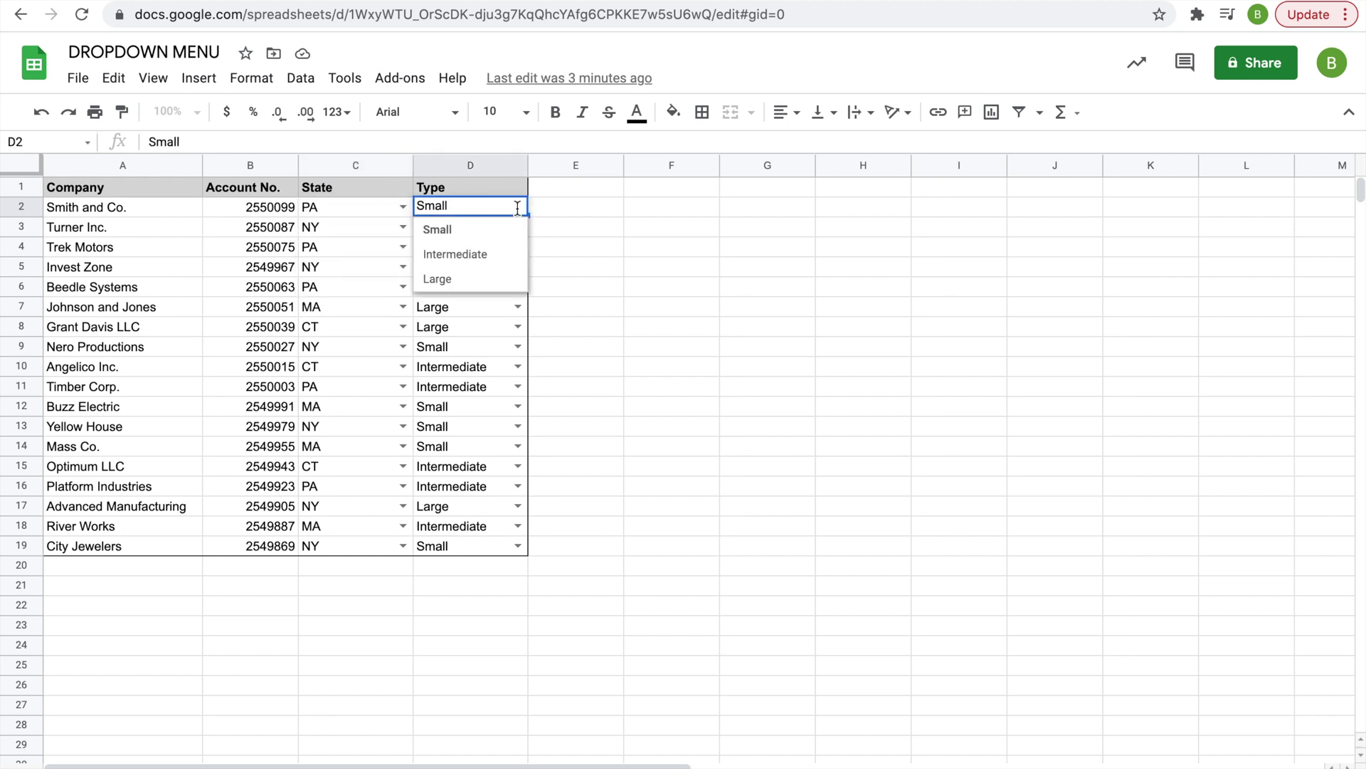